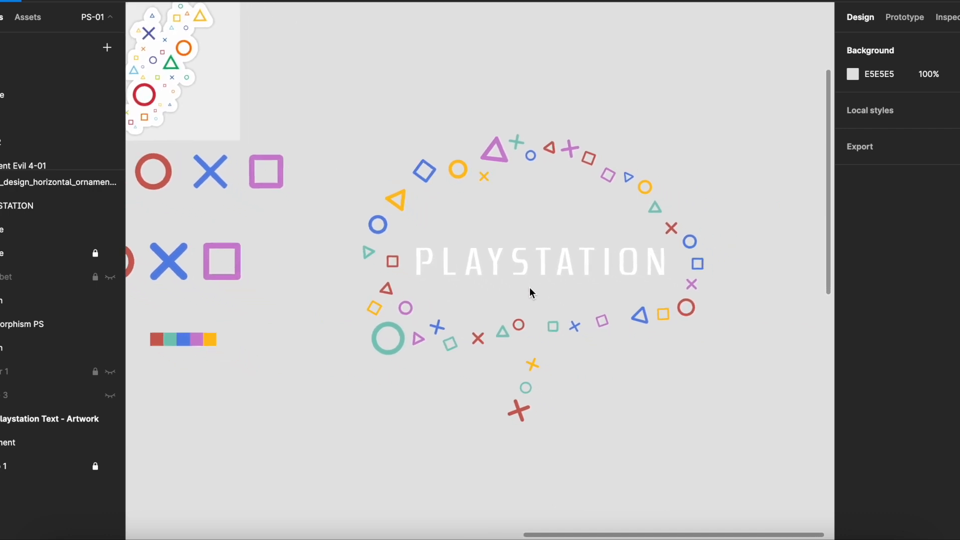
scroll(531, 292, "down", 5)
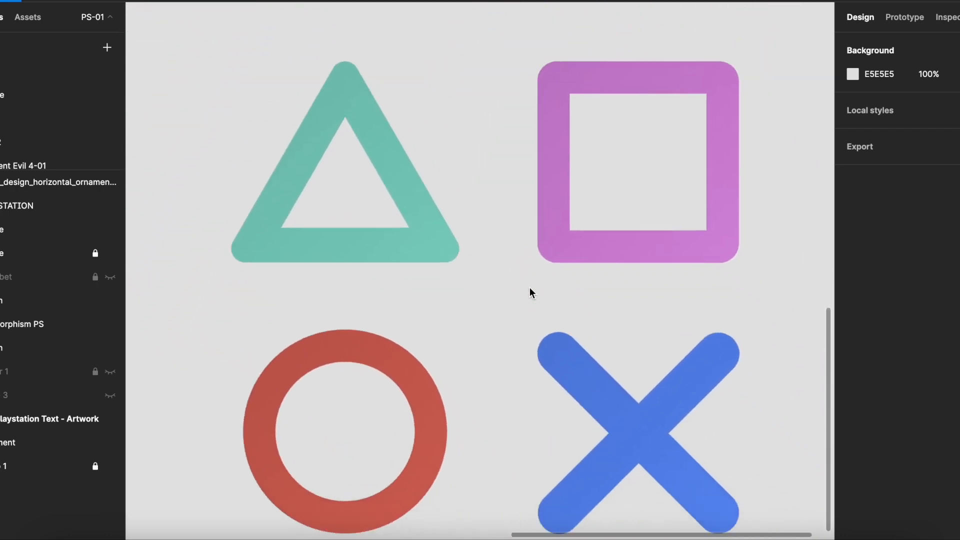
scroll(530, 292, "left", 10)
scroll(529, 292, "up", 5)
scroll(530, 292, "left", 5)
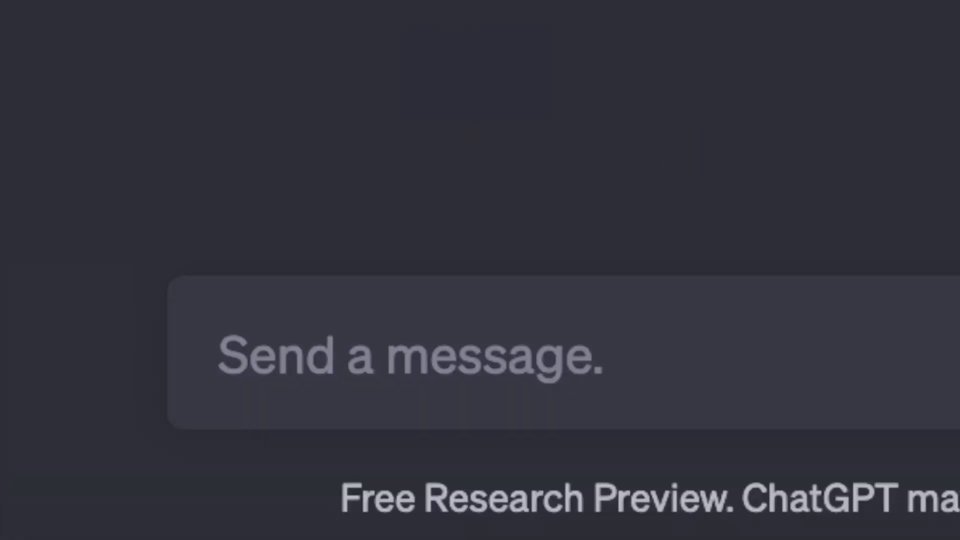
- Enter "Mangaka but kitten" as the idea for image prompts in ChatGPT
type("Mangaka ba")
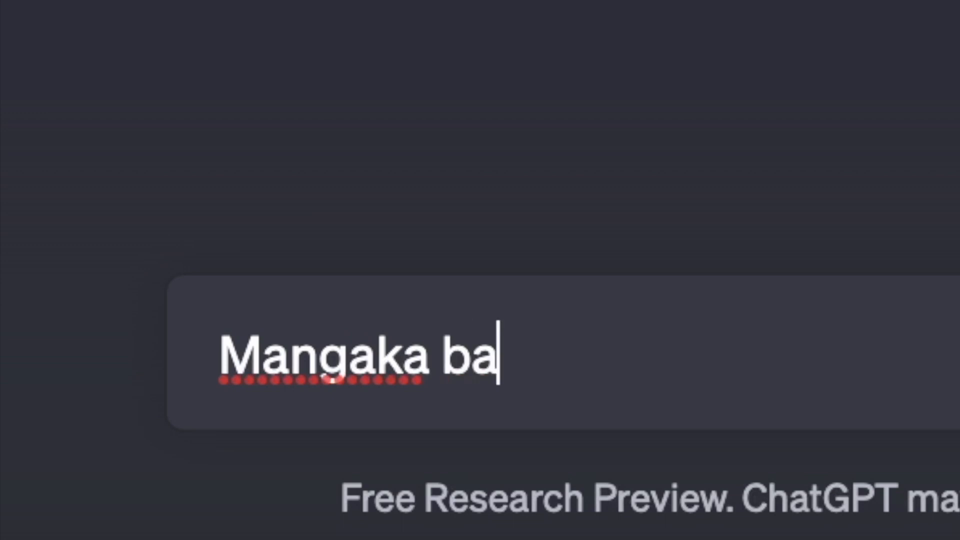
key("BackSpace")
type("ut kitten")
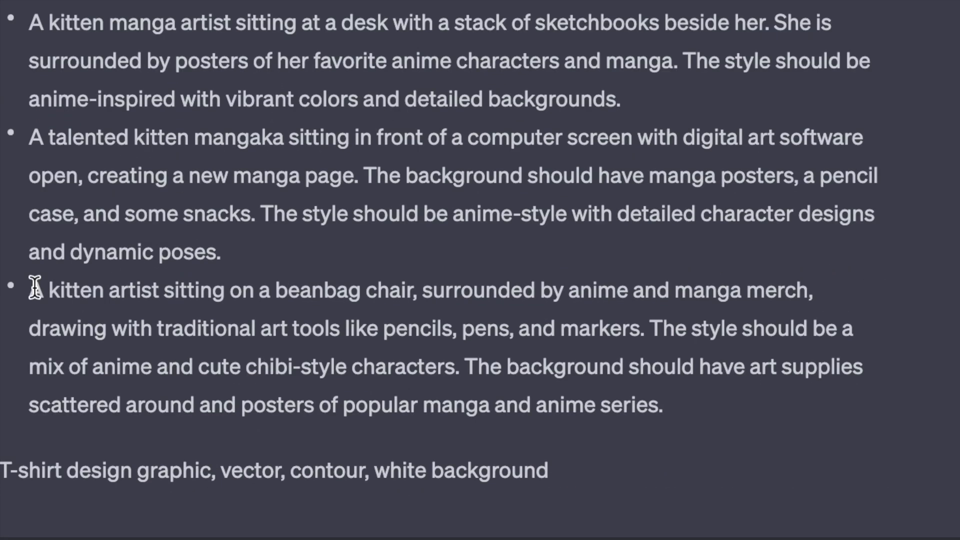
- Copy the beanbag-chair kitten prompt with its T-shirt design line into Lexica's image description and enter "blurry, colorful" as the negative prompt
left_click_drag(31, 289, 777, 490)
key("ctrl+c")
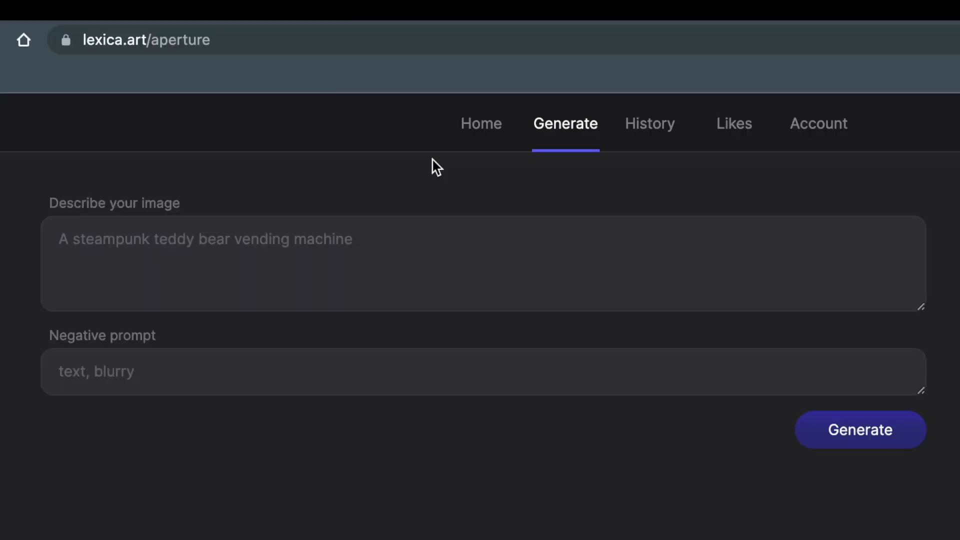
left_click(321, 247)
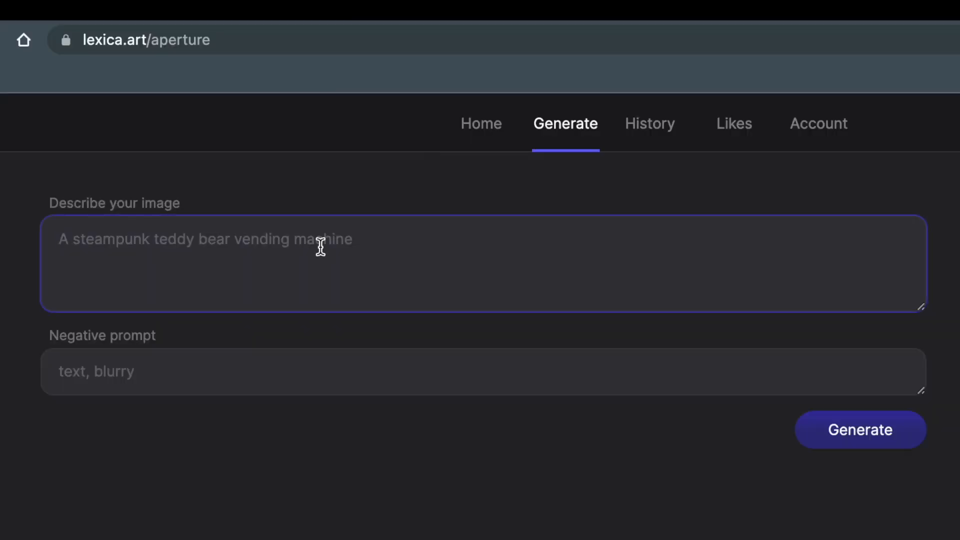
key("ctrl+v")
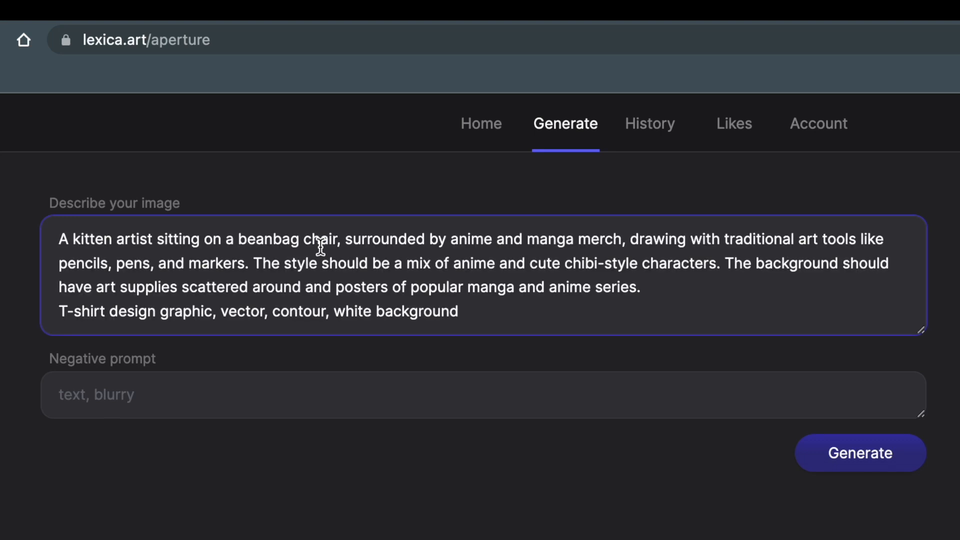
left_click(352, 386)
type("blurry, colorful")
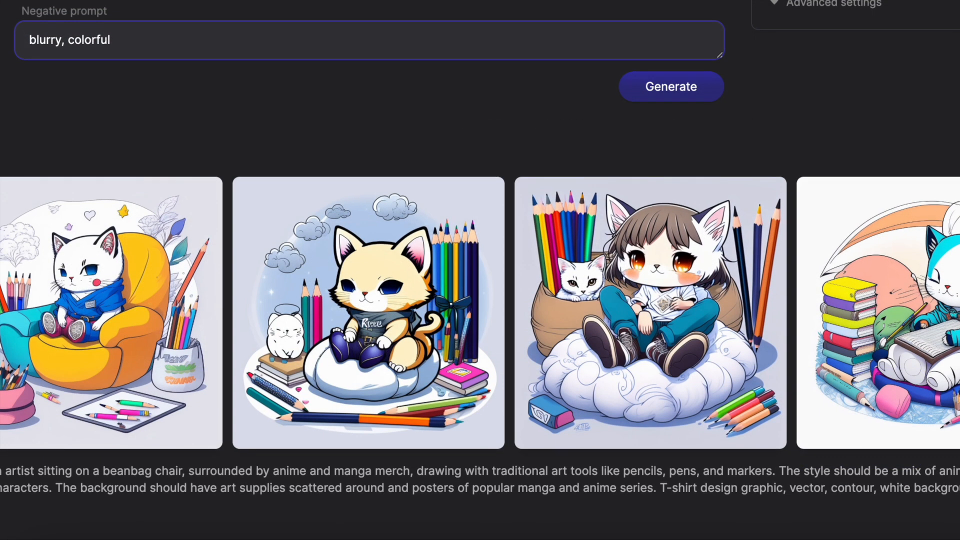
- Preview the four generated images at full size and download the fourth one, the turquoise kitten between stacks of books
left_click(61, 387)
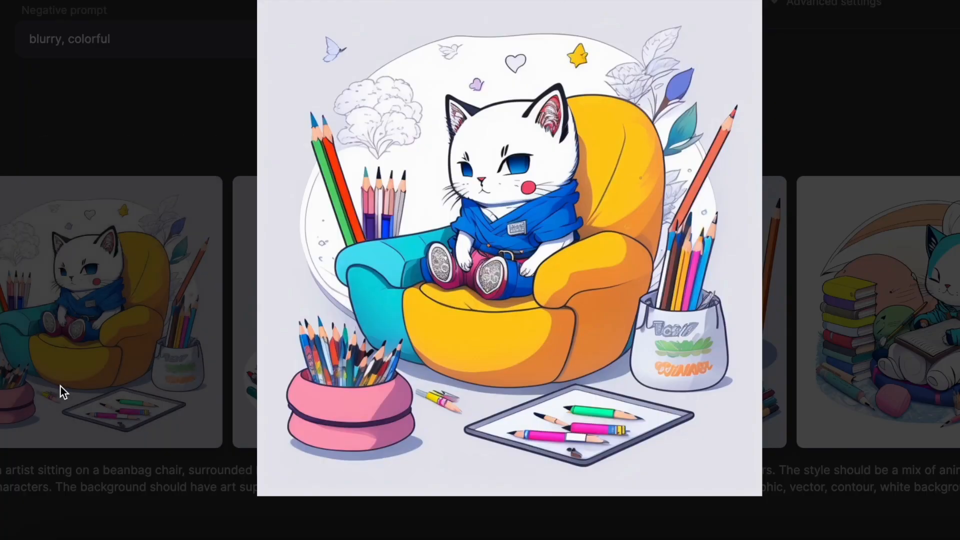
key("Right")
key("Right")
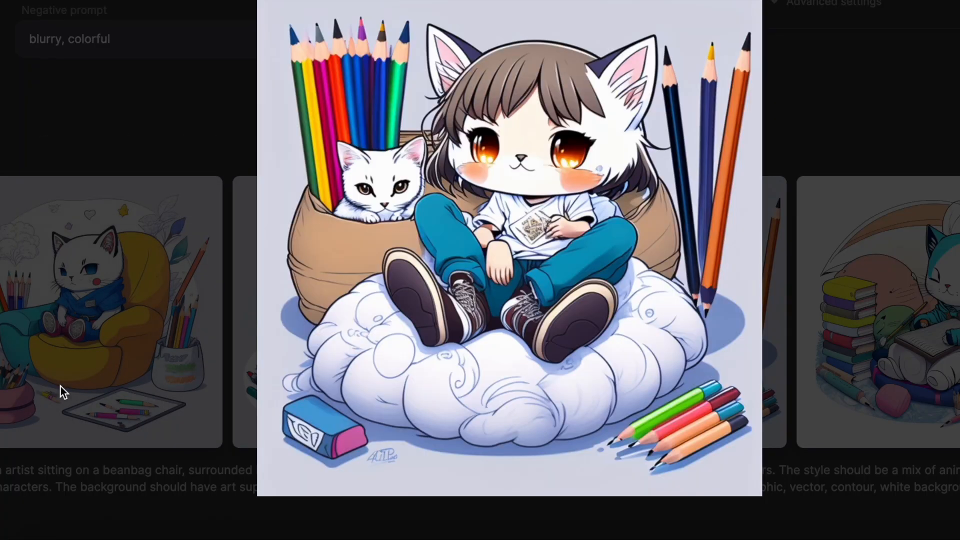
key("Right")
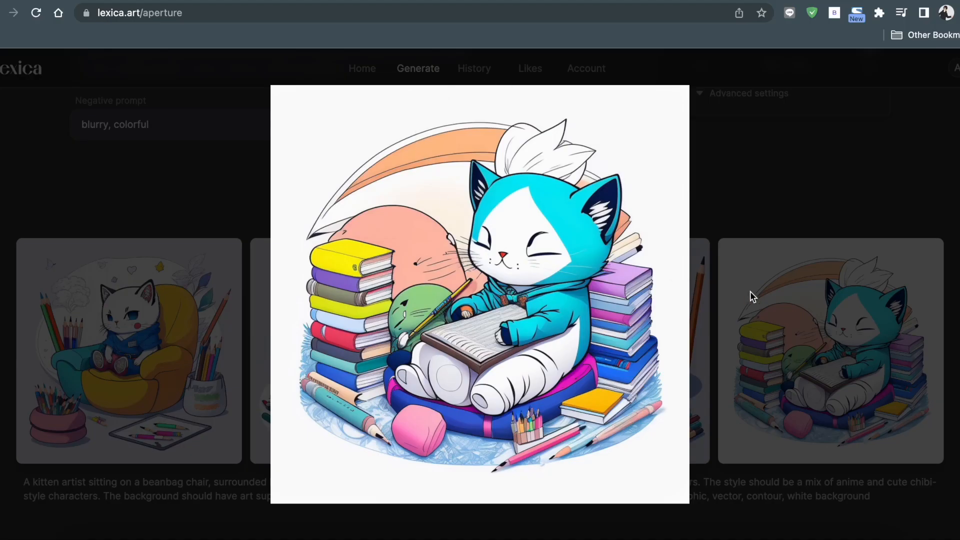
left_click(770, 308)
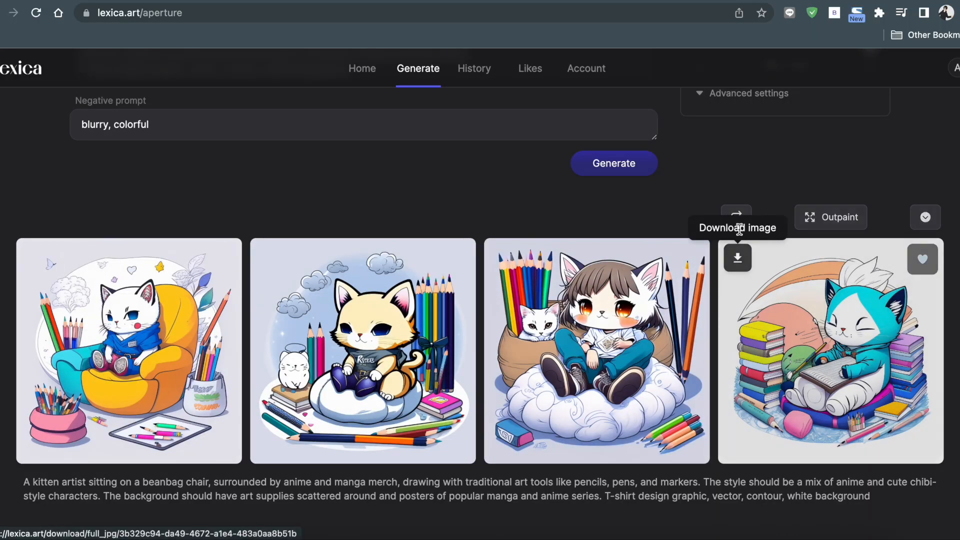
left_click(738, 258)
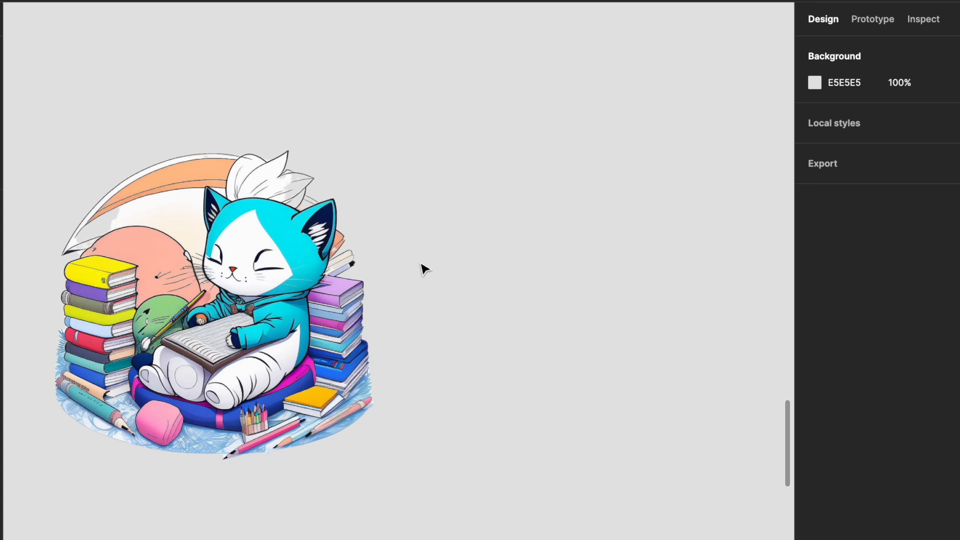
- Switch to Figma and examine the kitten image close up for the quality of its edges, outlines and small details
scroll(425, 270, "up", 10)
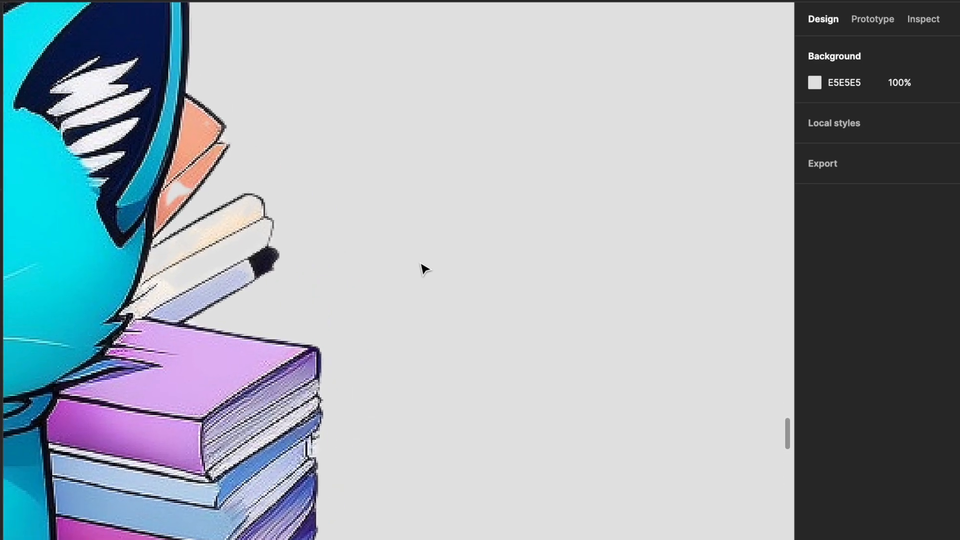
scroll(425, 270, "down", 5)
scroll(425, 270, "up", 8)
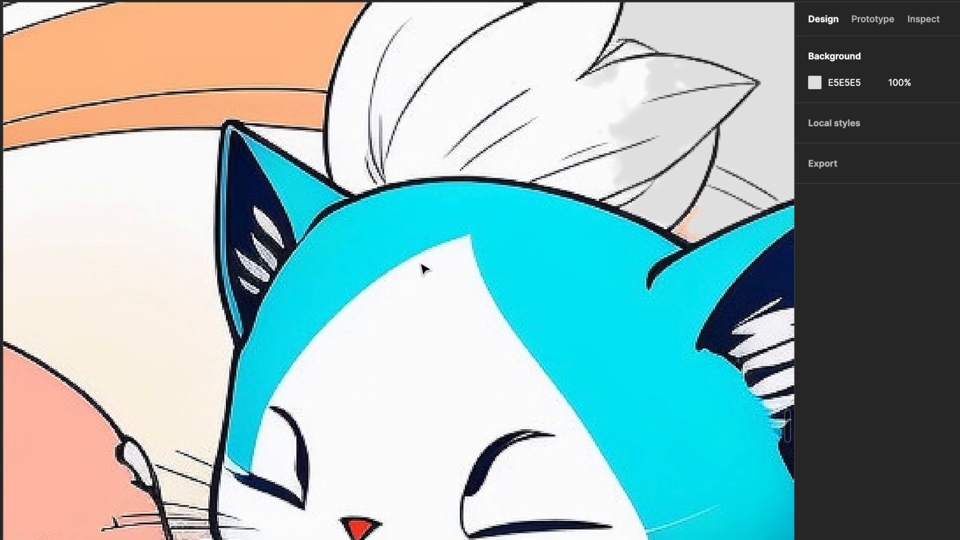
scroll(424, 270, "down", 4)
scroll(424, 270, "up", 6)
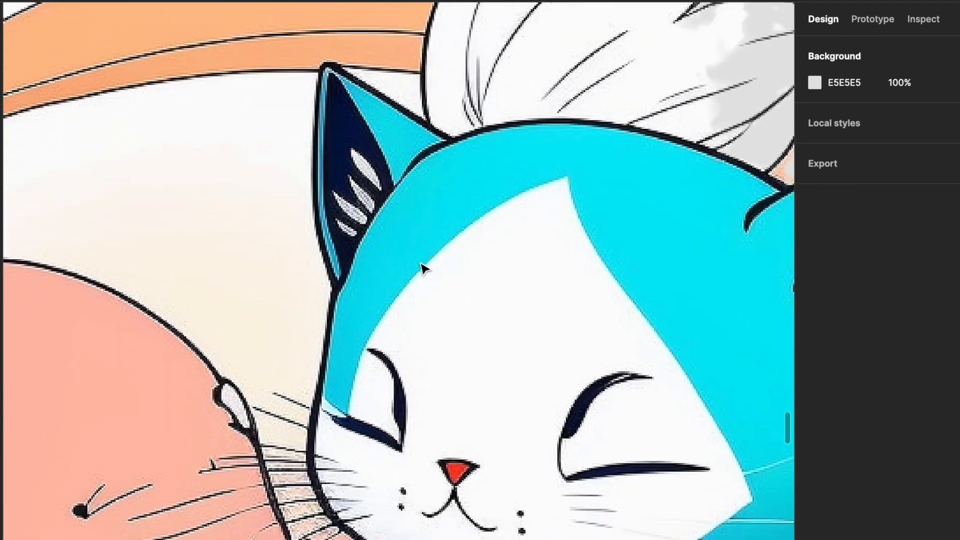
scroll(422, 269, "right", 5)
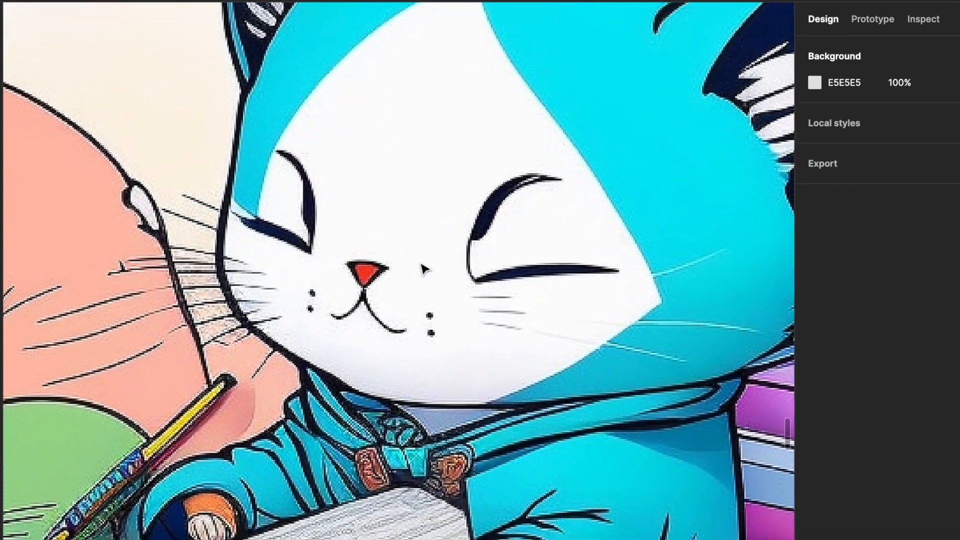
scroll(422, 268, "down", 10)
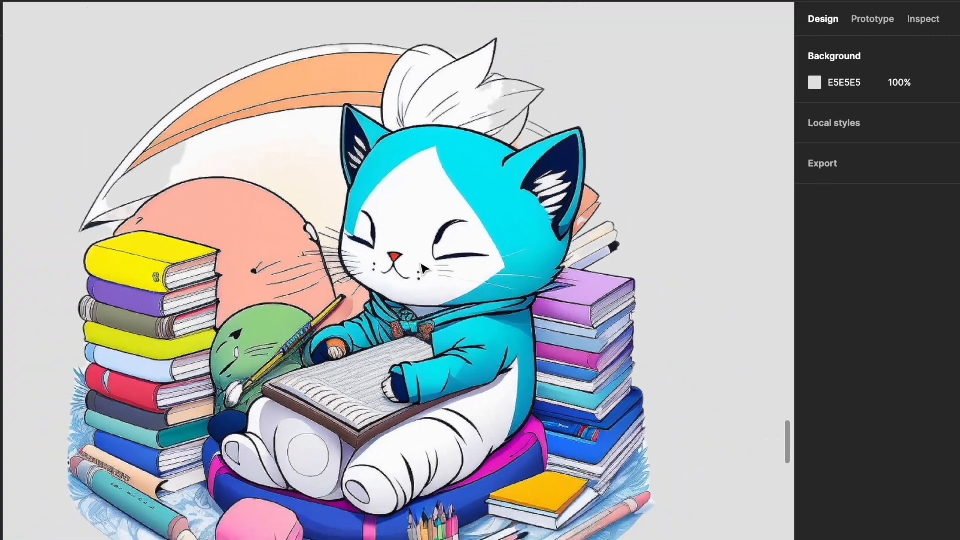
scroll(423, 269, "up", 10)
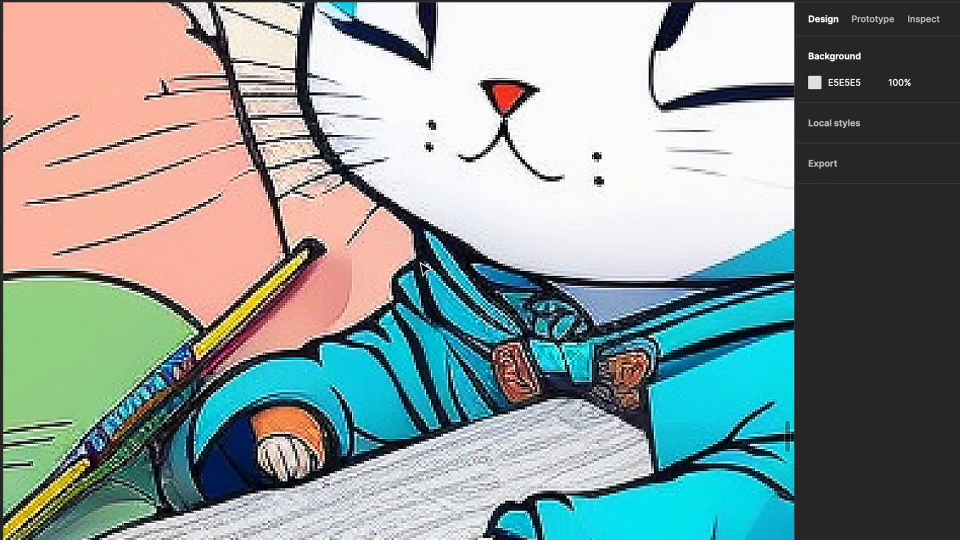
scroll(422, 269, "down", 10)
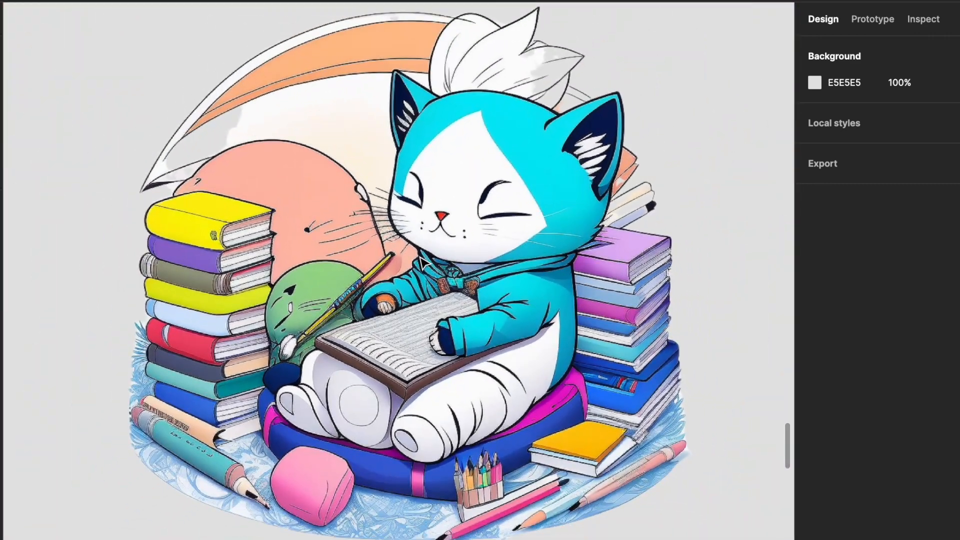
scroll(423, 265, "up", 2)
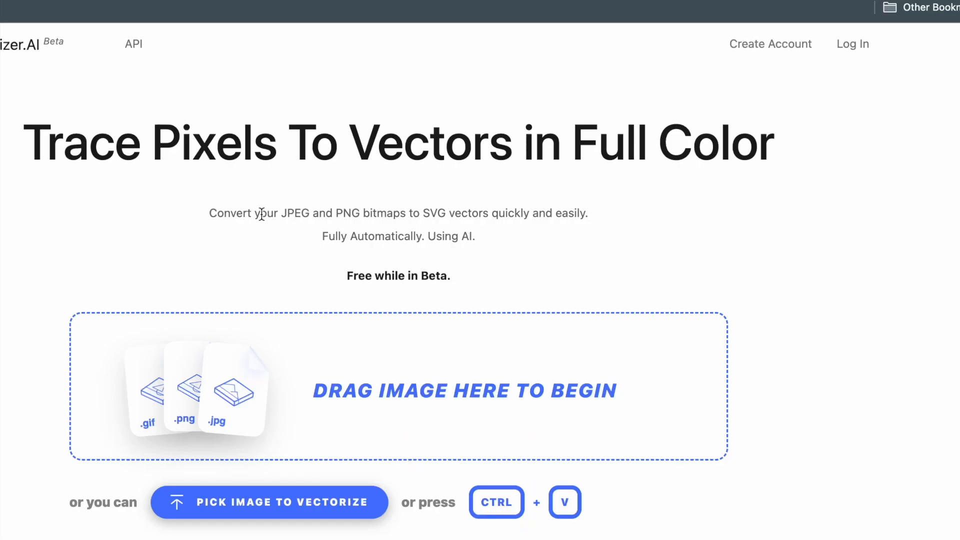
- Read Vectorizer.AI's notes on file formats and resolution, and upload the downloaded kitten JPEG from the Downloads folder for vectorizing
scroll(260, 216, "down", 2)
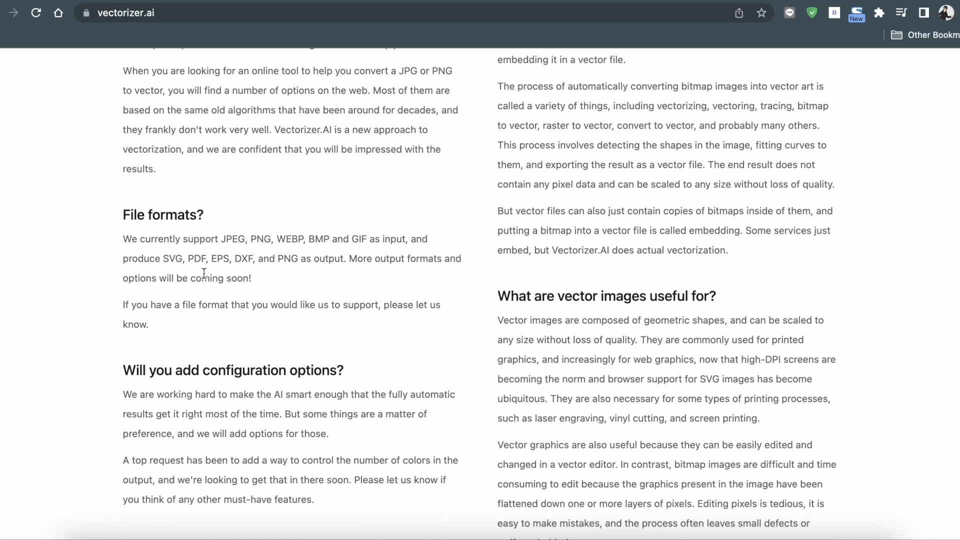
scroll(204, 274, "down", 3)
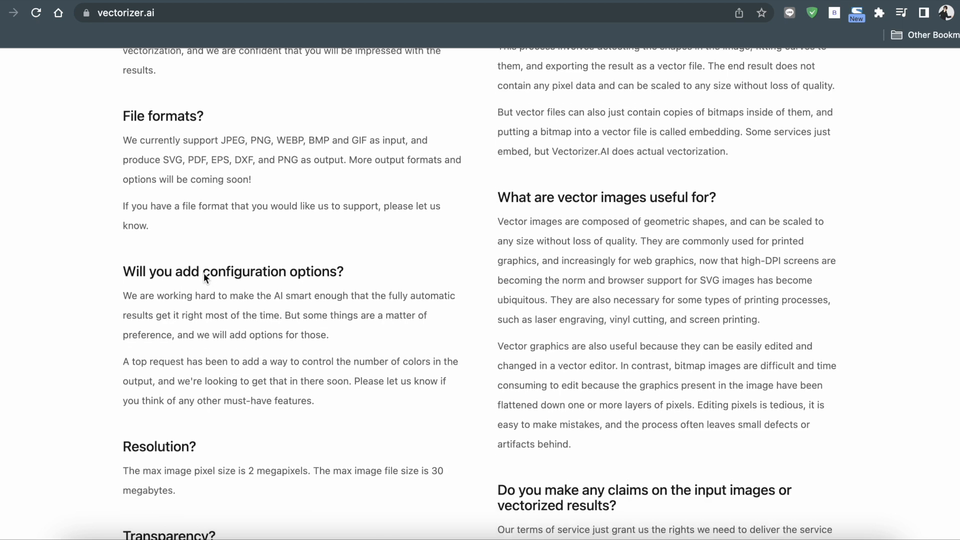
scroll(203, 275, "down", 1)
scroll(204, 274, "down", 6)
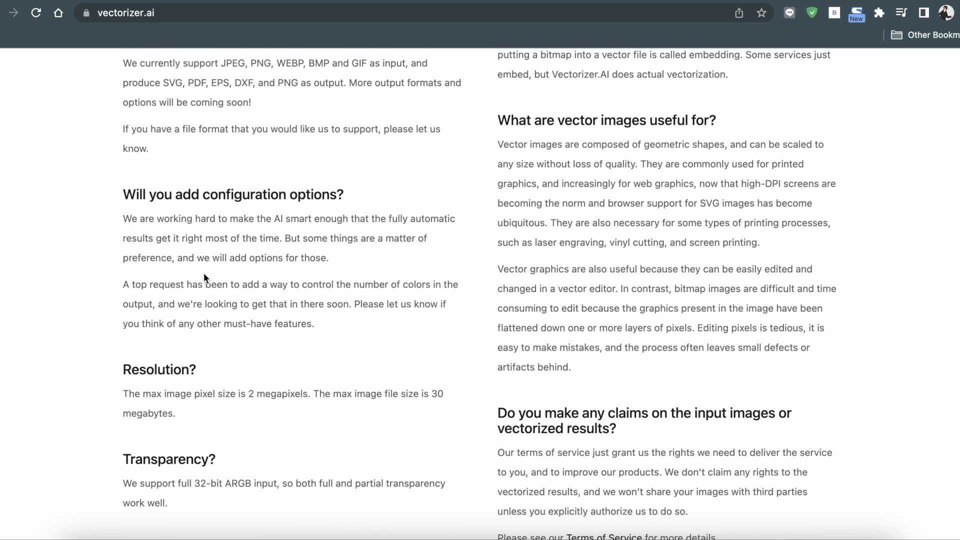
scroll(203, 276, "down", 3)
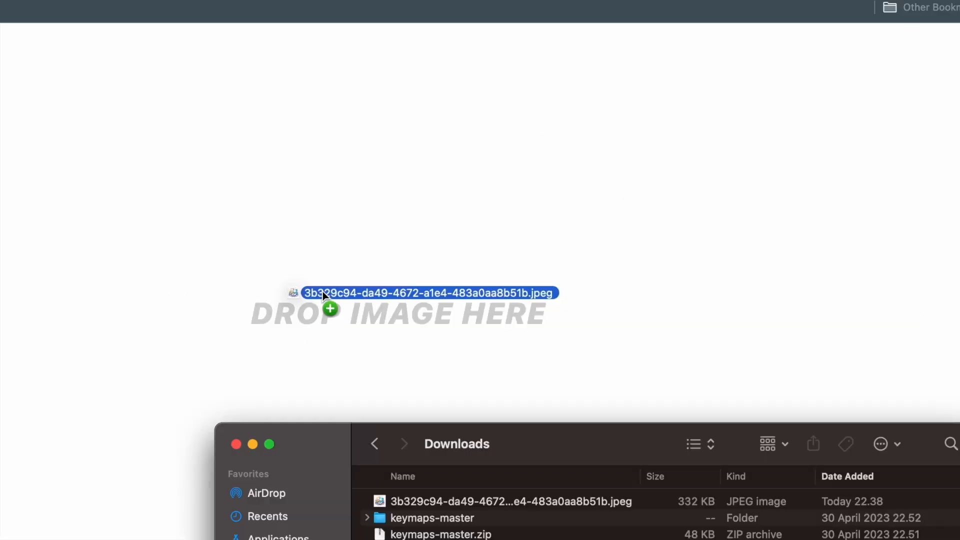
left_click_drag(322, 291, 313, 291)
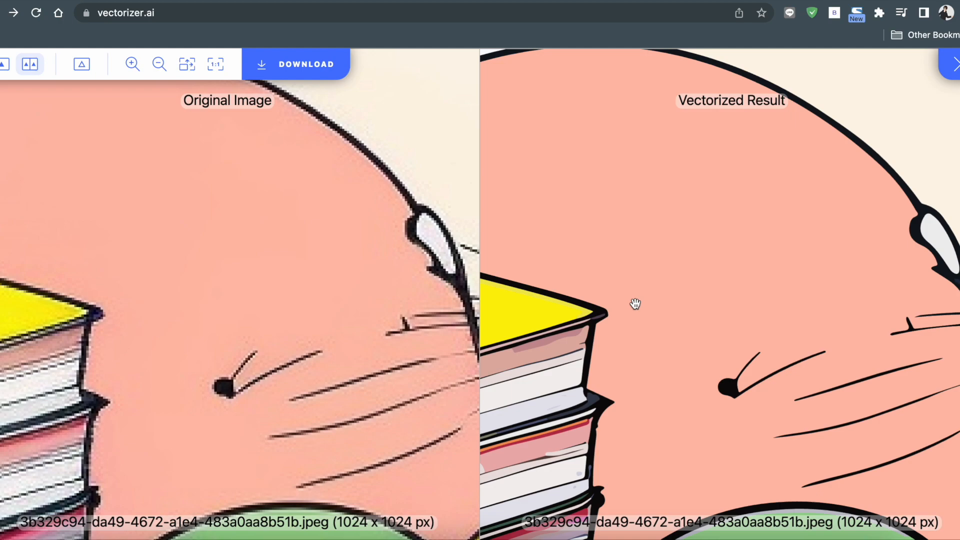
- Compare the original image with the vectorized result at several magnifications around the whiskers, paintbrush, face and ear
left_click(159, 64)
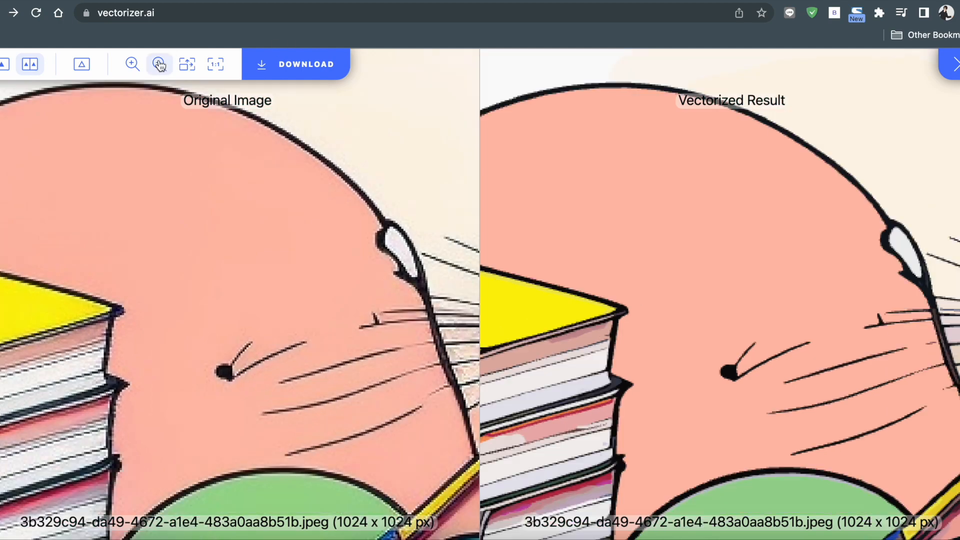
left_click_drag(583, 266, 434, 143)
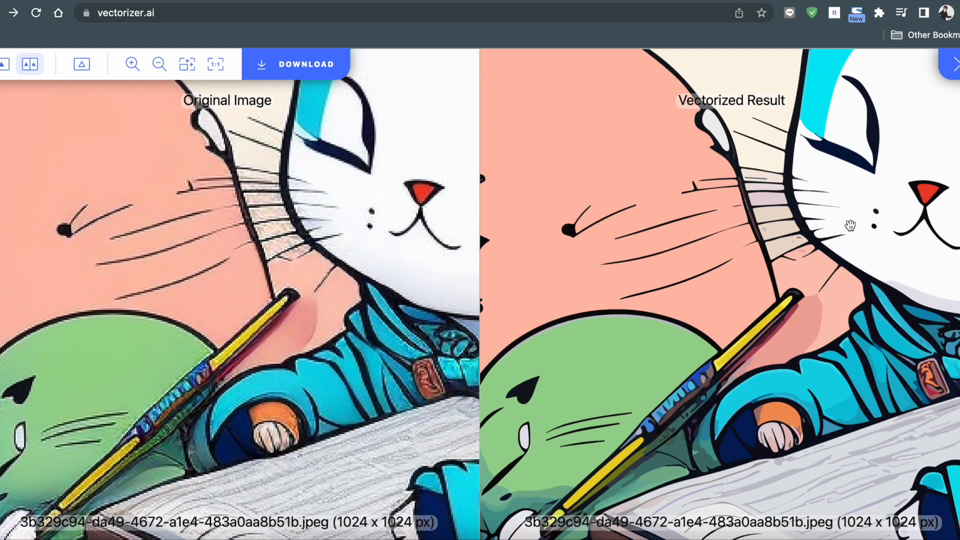
scroll(620, 275, "up", 5)
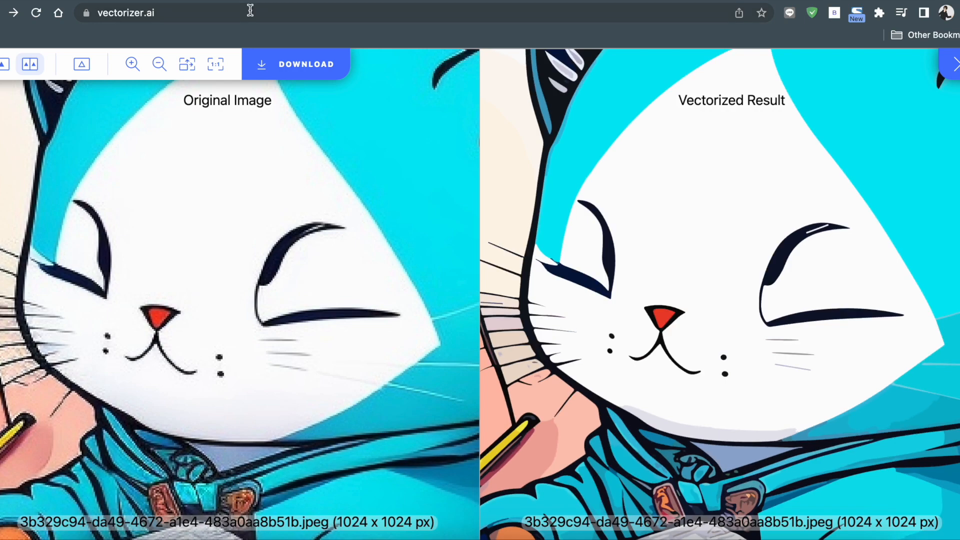
left_click(159, 64)
left_click(160, 64)
left_click(160, 64)
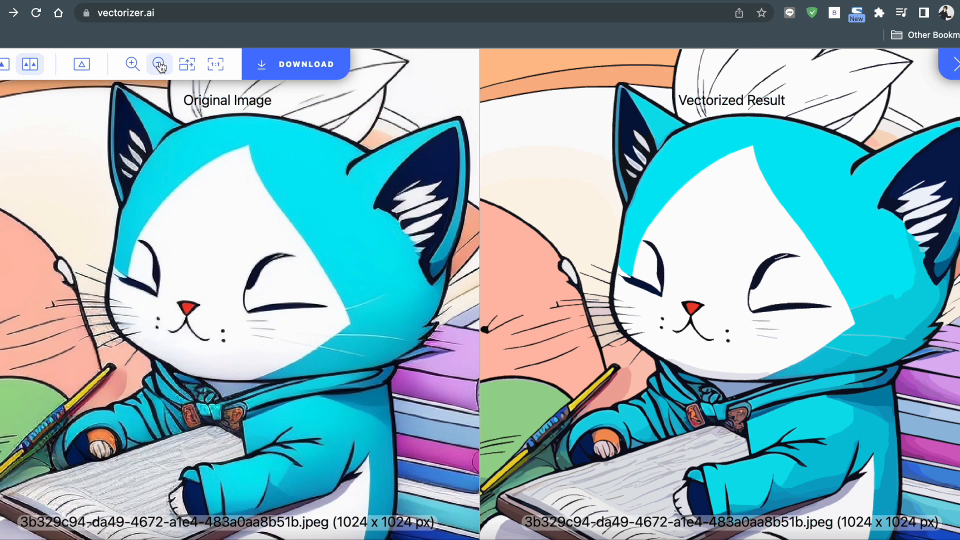
left_click(132, 64)
left_click(132, 64)
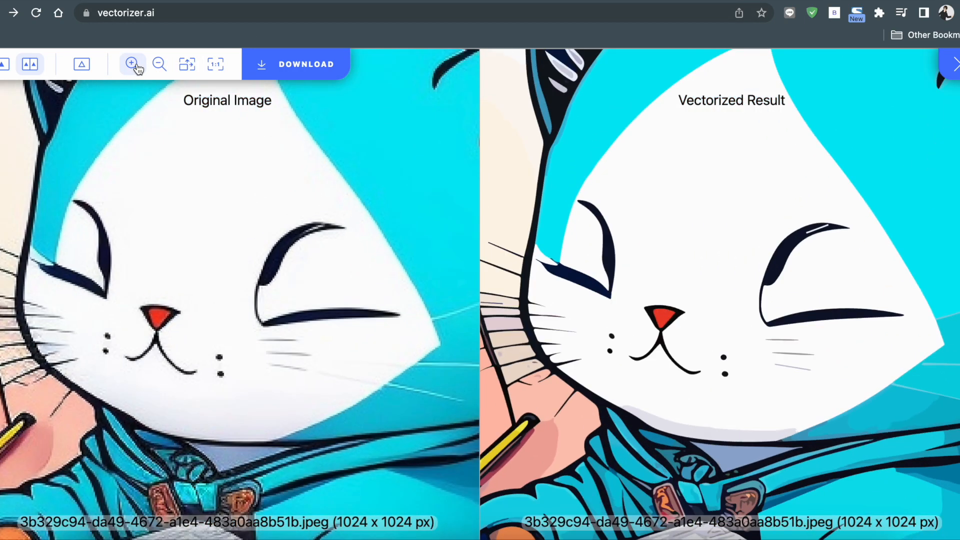
left_click(132, 64)
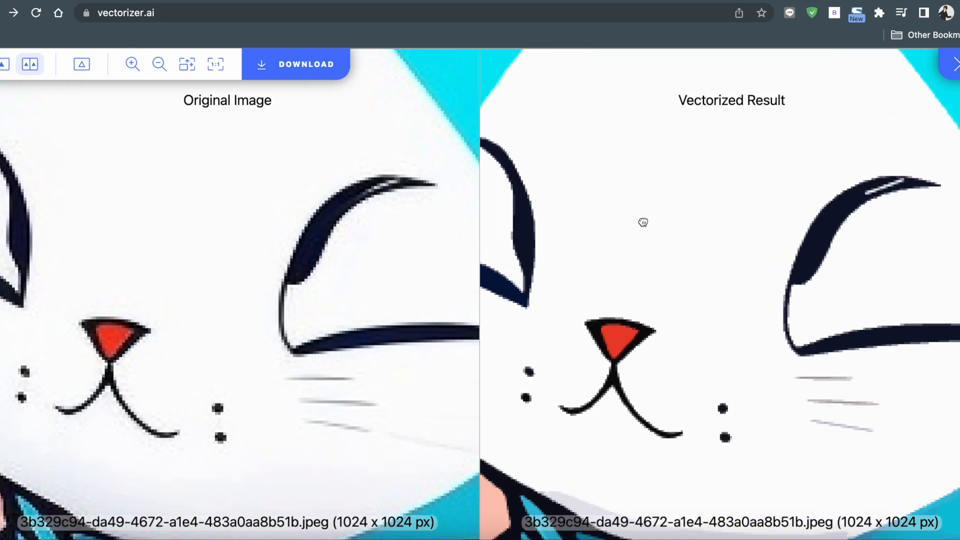
left_click_drag(641, 221, 705, 285)
left_click_drag(583, 132, 694, 344)
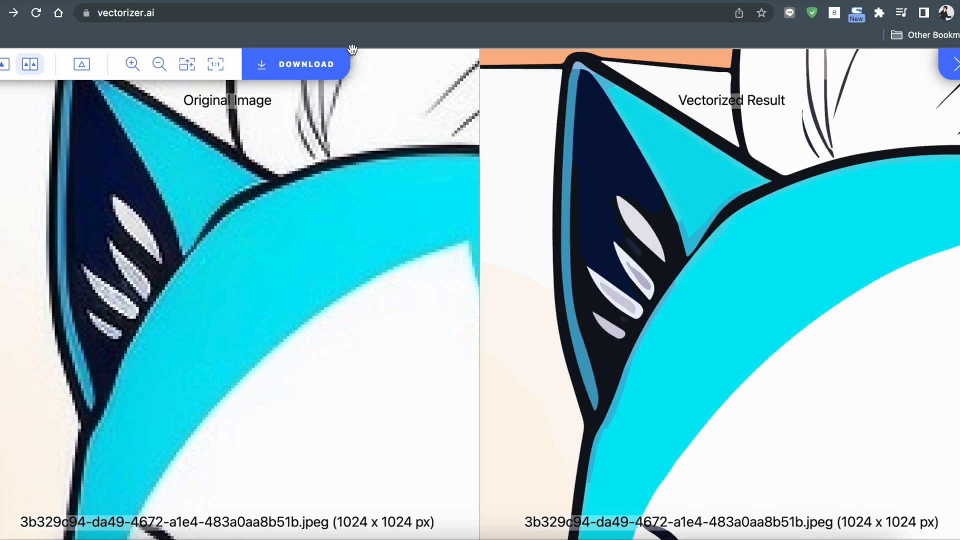
- Adjust the shape grouping in the export options and download the vectorized result as an SVG 1.1 file into the Downloads folder
left_click(304, 64)
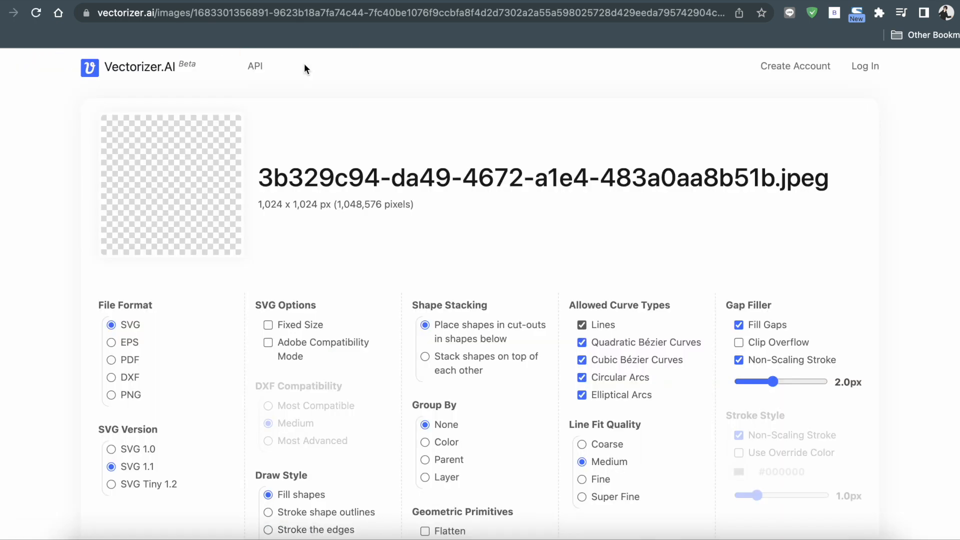
scroll(269, 358, "down", 2)
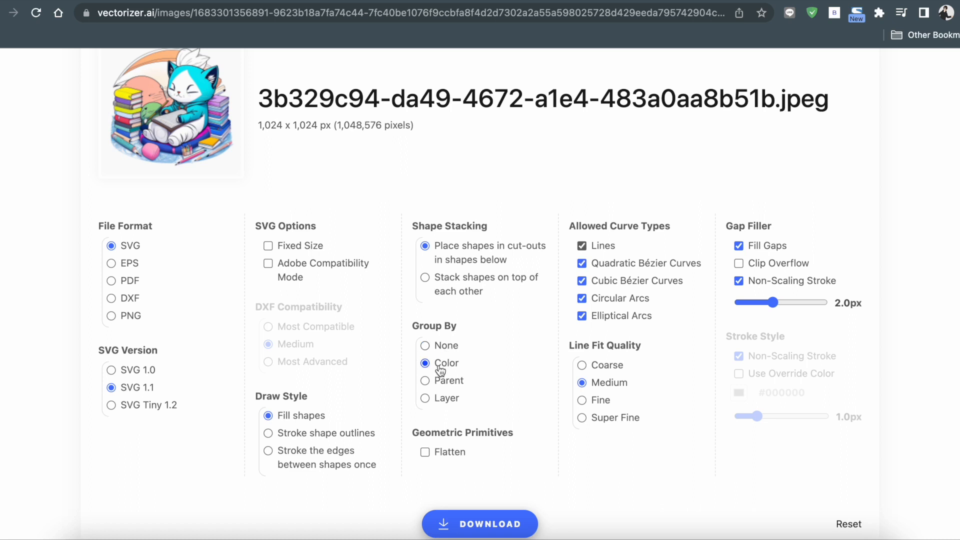
left_click(437, 400)
left_click(490, 524)
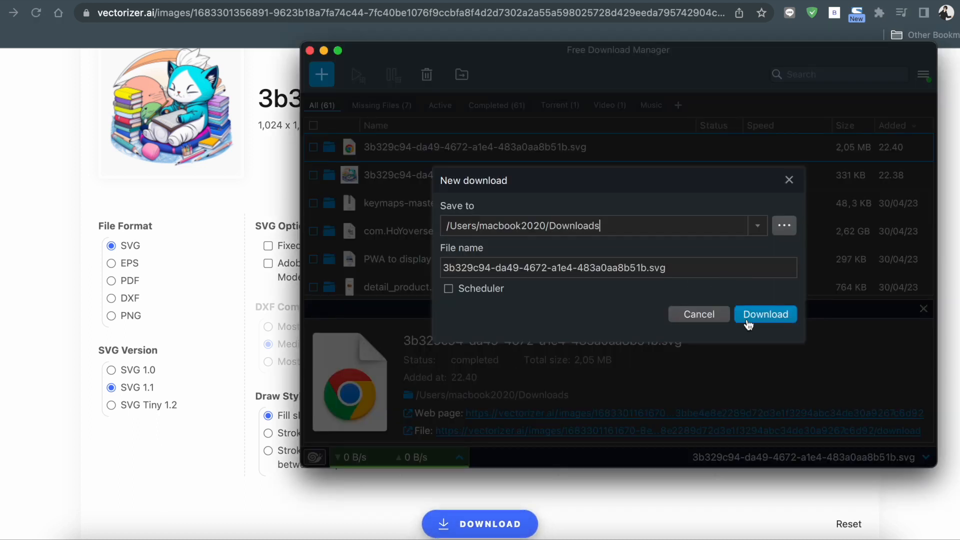
left_click(756, 314)
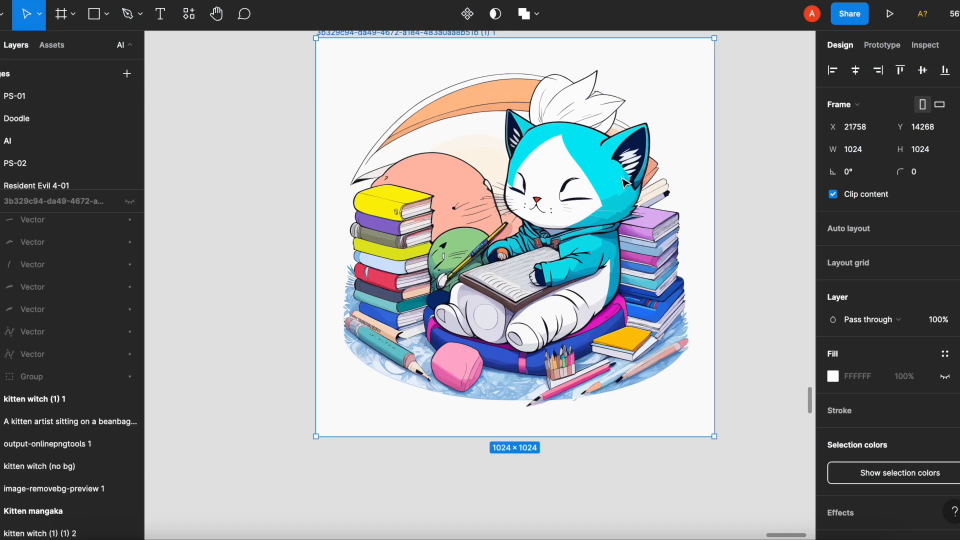
- Try to delete the off-white background vector of the imported kitten SVG from its point-editing mode, and undo the deletion
scroll(626, 182, "up", 2)
scroll(626, 182, "right", 1)
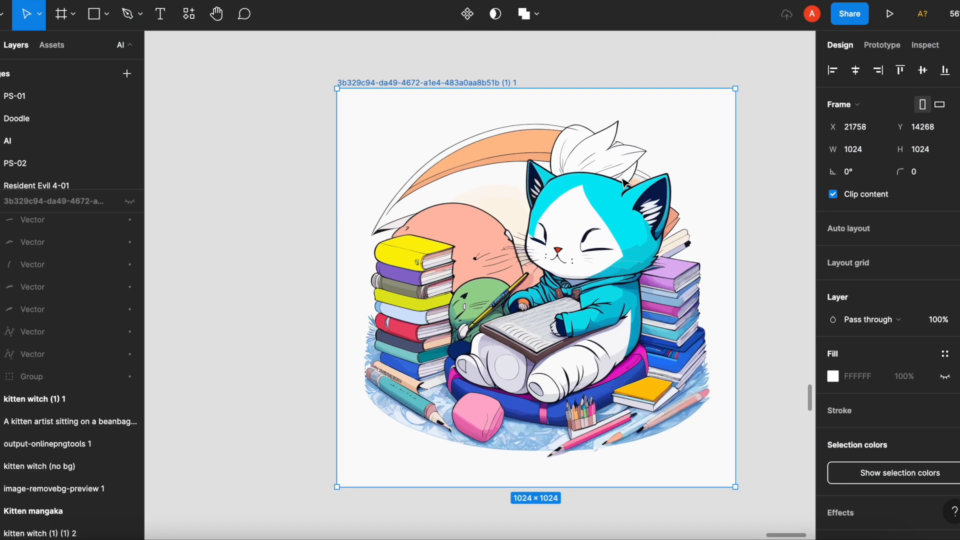
left_click(455, 115)
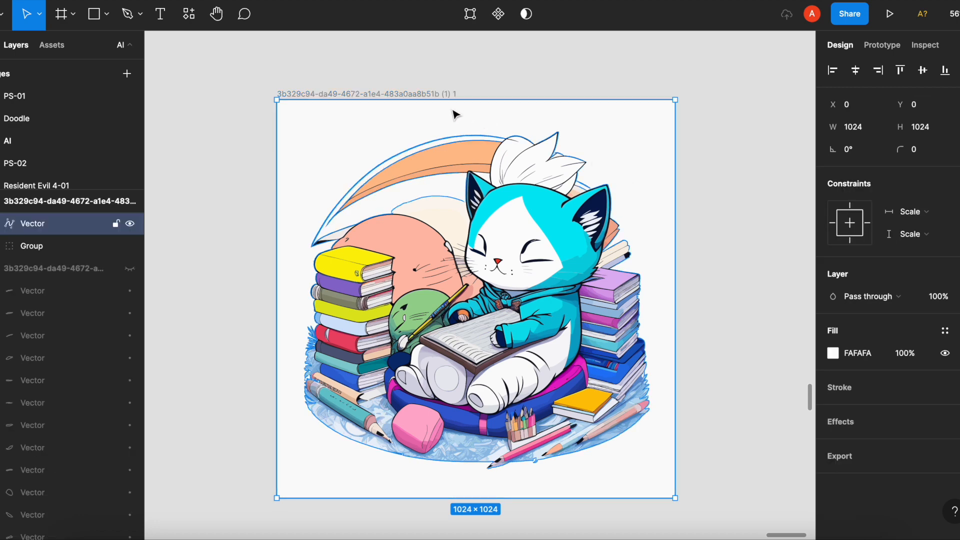
double_click(429, 130)
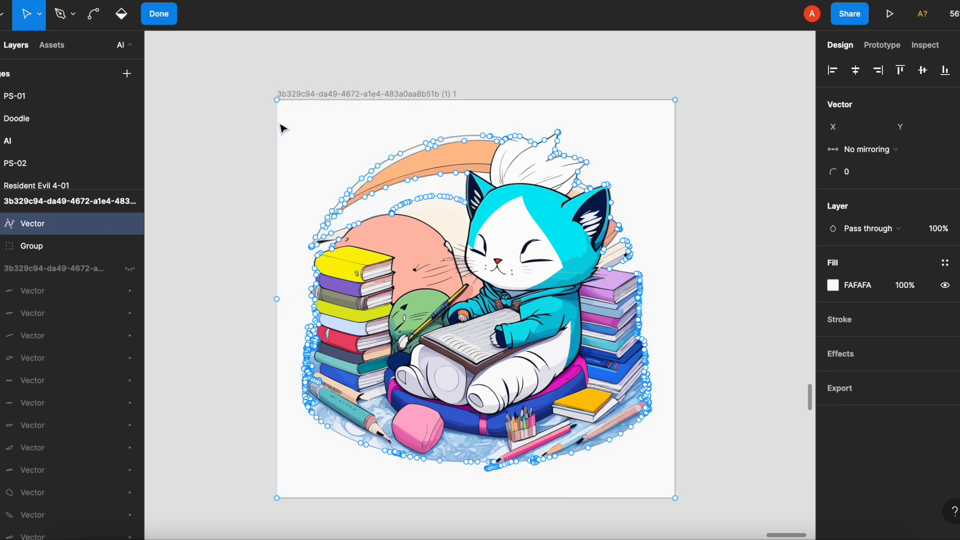
left_click(295, 145)
key("BackSpace")
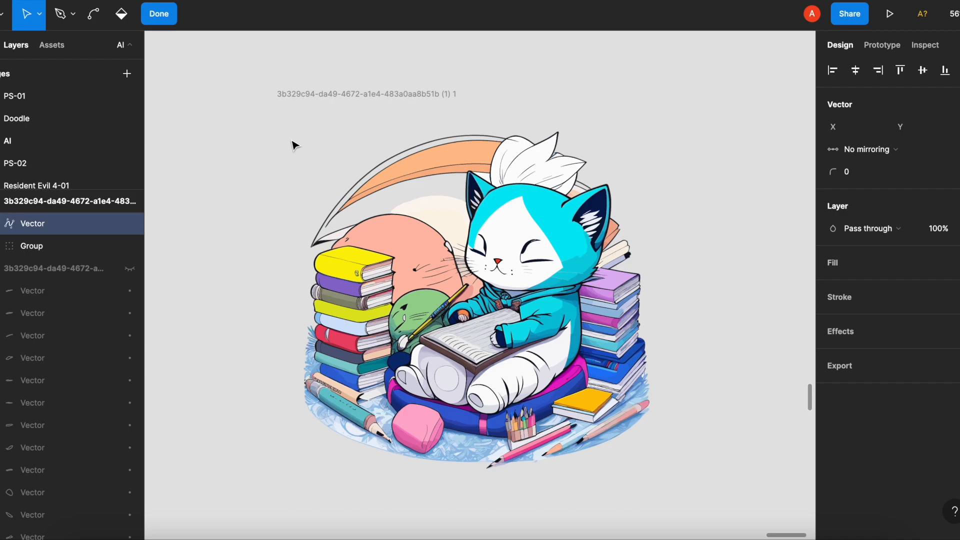
key("super+z")
double_click(233, 191)
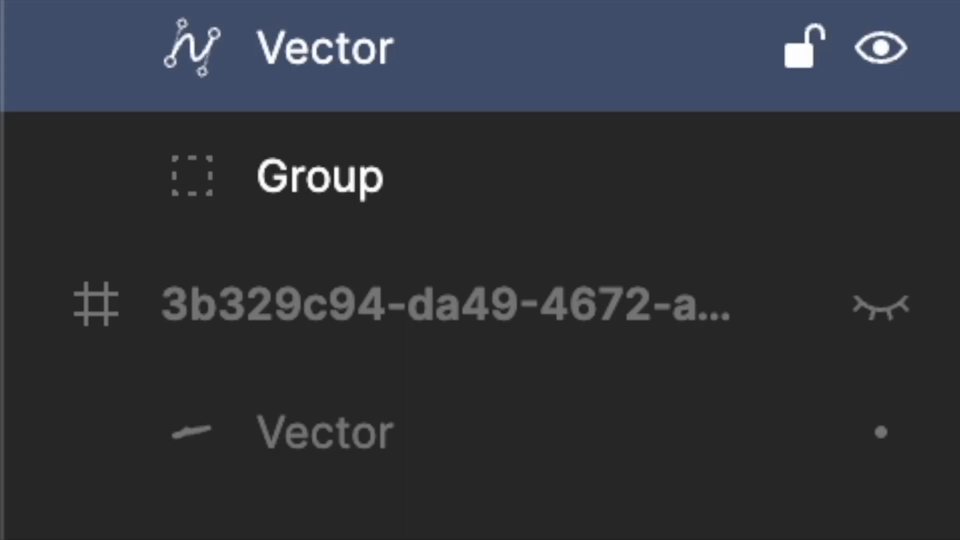
- Expand the SVG's group to inspect its individual vectors, and delete the 1024 × 1024 background vector above the group
left_click(452, 153)
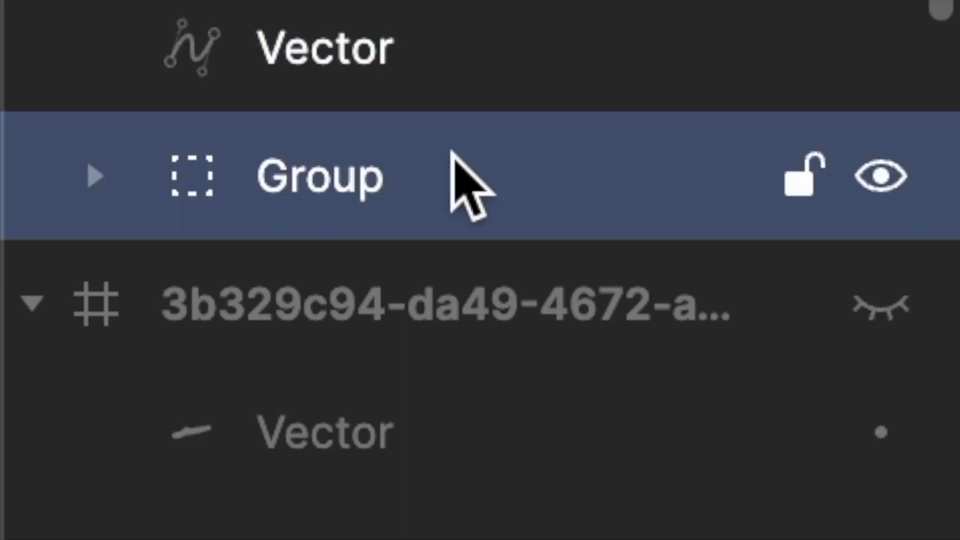
left_click(97, 176)
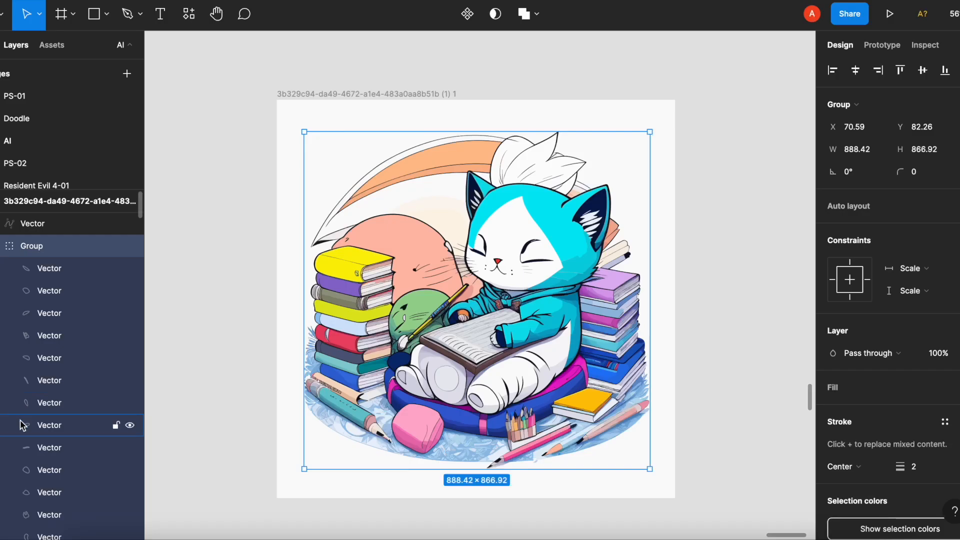
left_click(22, 425)
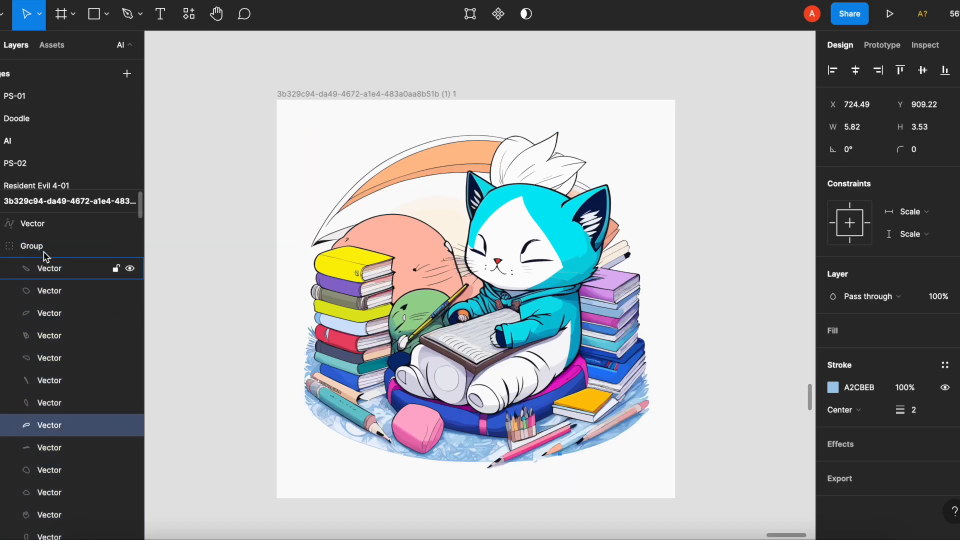
left_click(49, 224)
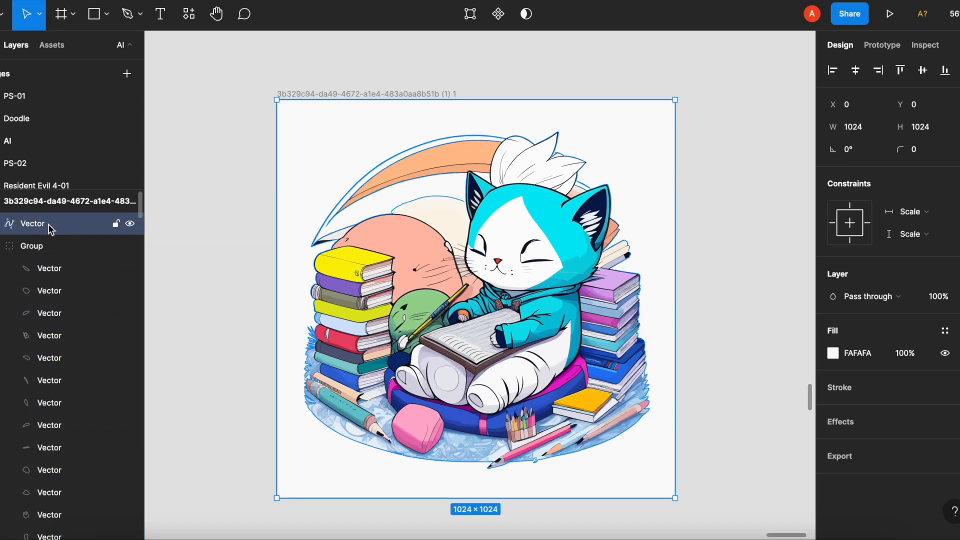
key("Delete")
- Examine the kitten artwork without its background close up around the orange arc, pink figure, books and face for gaps and edge quality
left_click(43, 295)
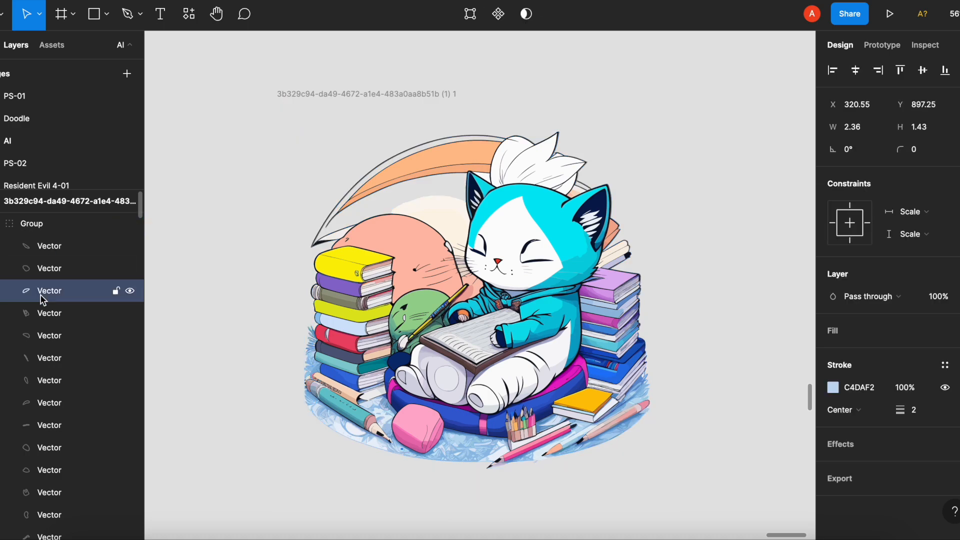
scroll(439, 209, "up", 10)
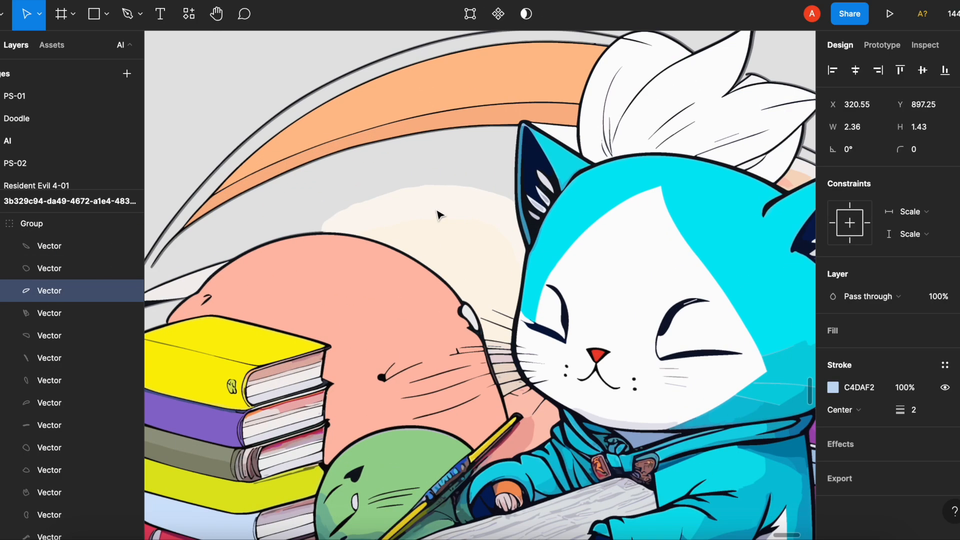
scroll(439, 215, "down", 5)
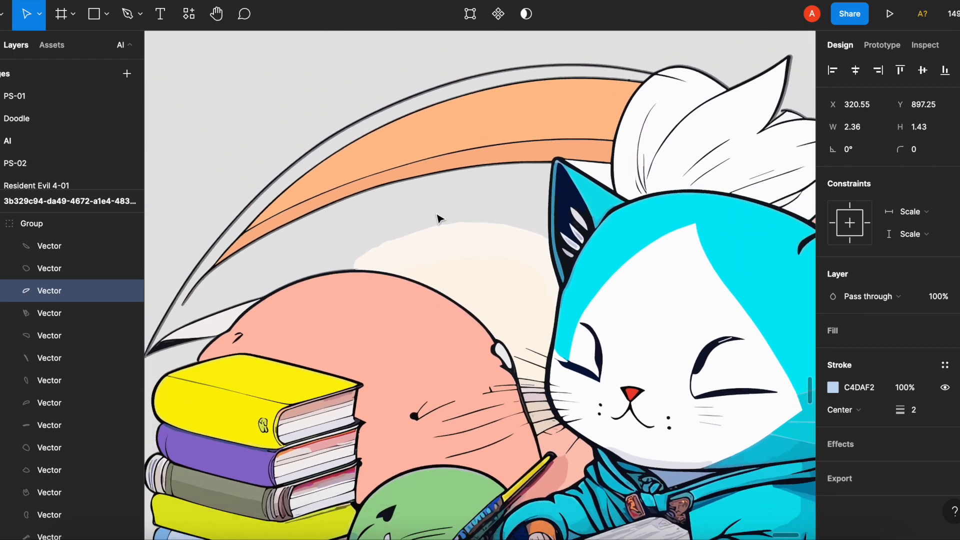
scroll(439, 218, "down", 4)
left_click(614, 491)
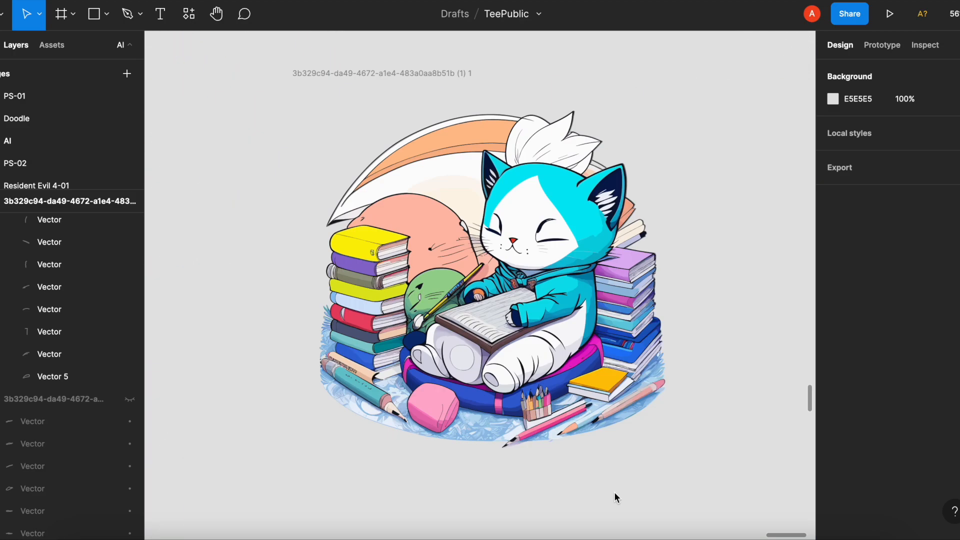
scroll(451, 232, "up", 5)
scroll(451, 232, "up", 7)
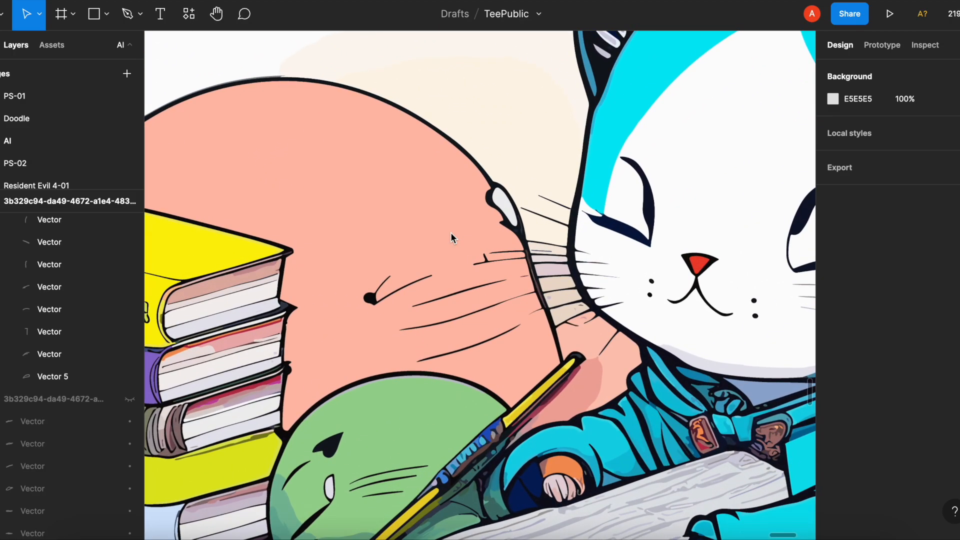
scroll(450, 233, "down", 10)
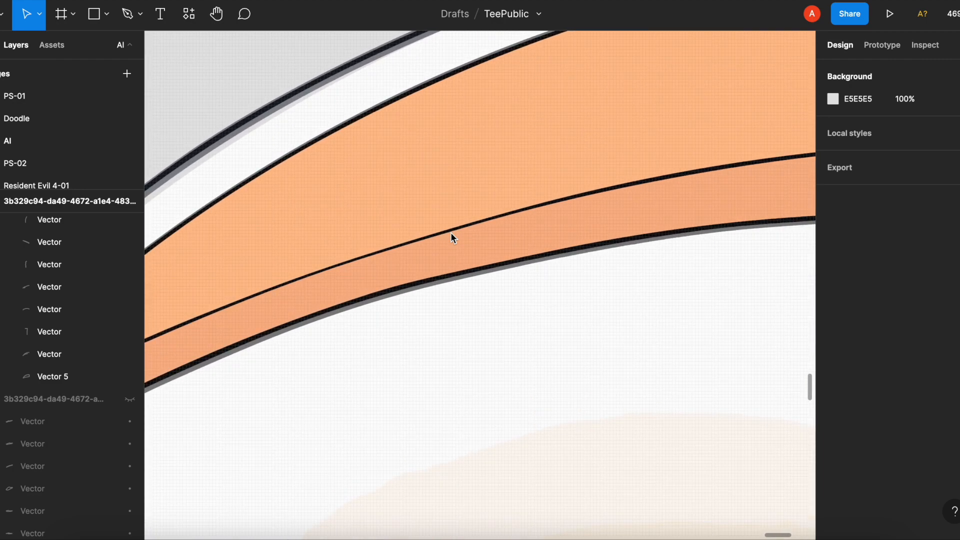
scroll(452, 237, "down", 2)
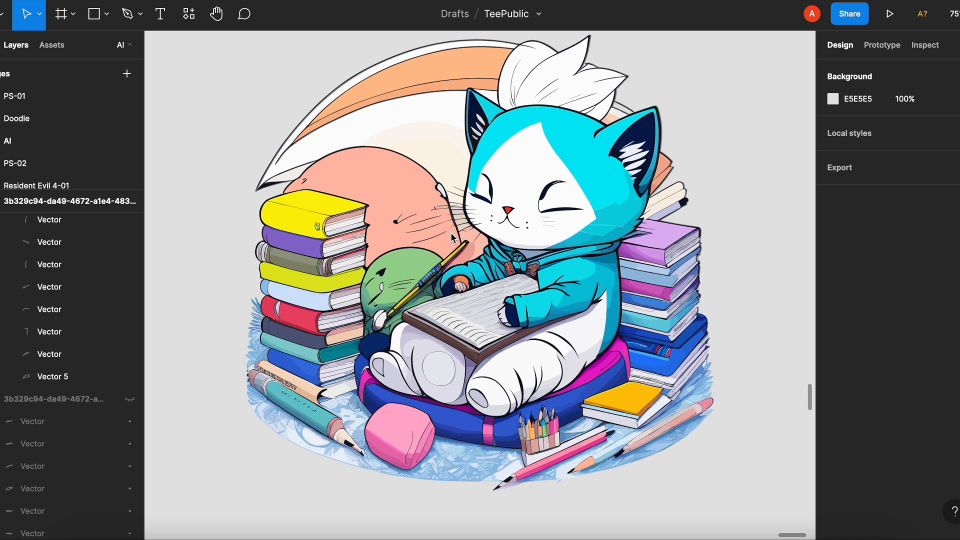
scroll(451, 232, "up", 4)
scroll(556, 203, "up", 5)
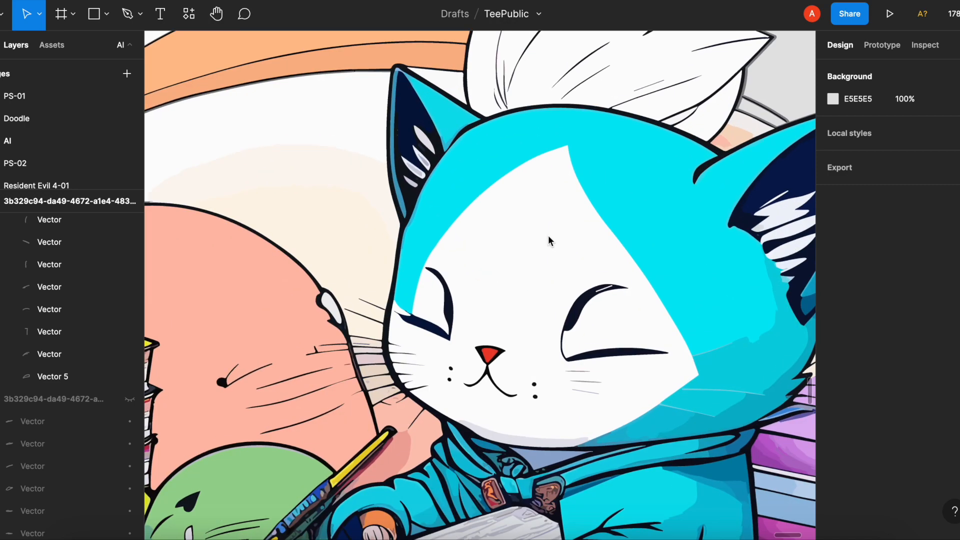
- Constrain the kitten frame's proportions and set its width to 2000
left_click(70, 201)
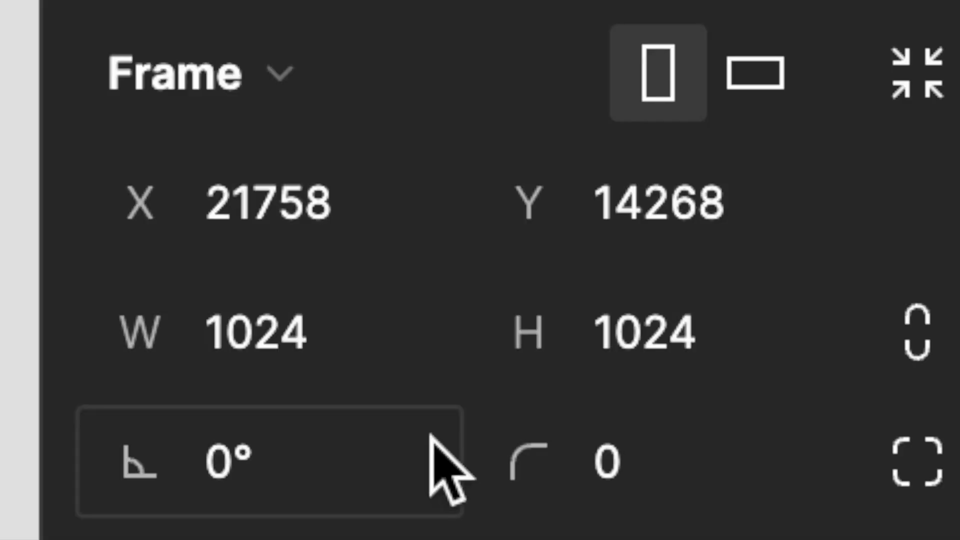
left_click(324, 328)
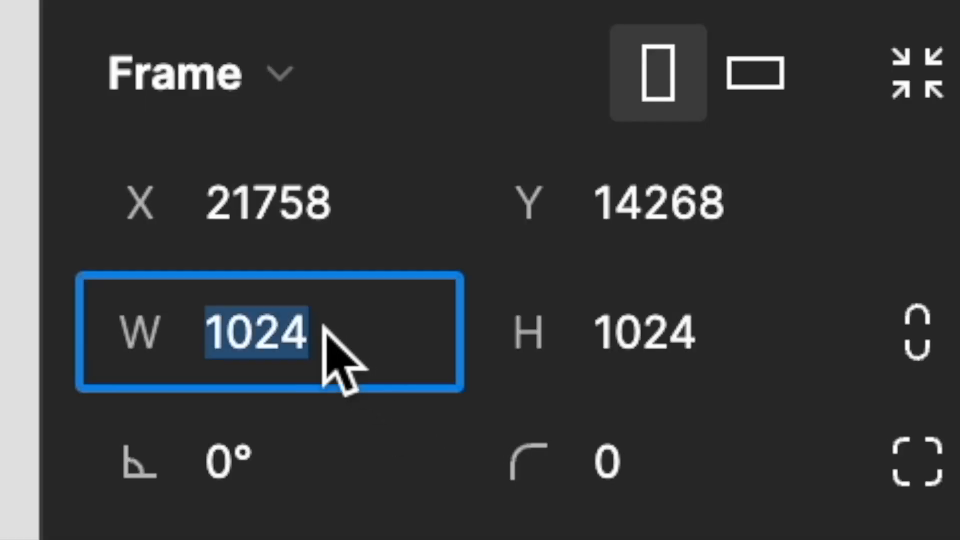
type("2")
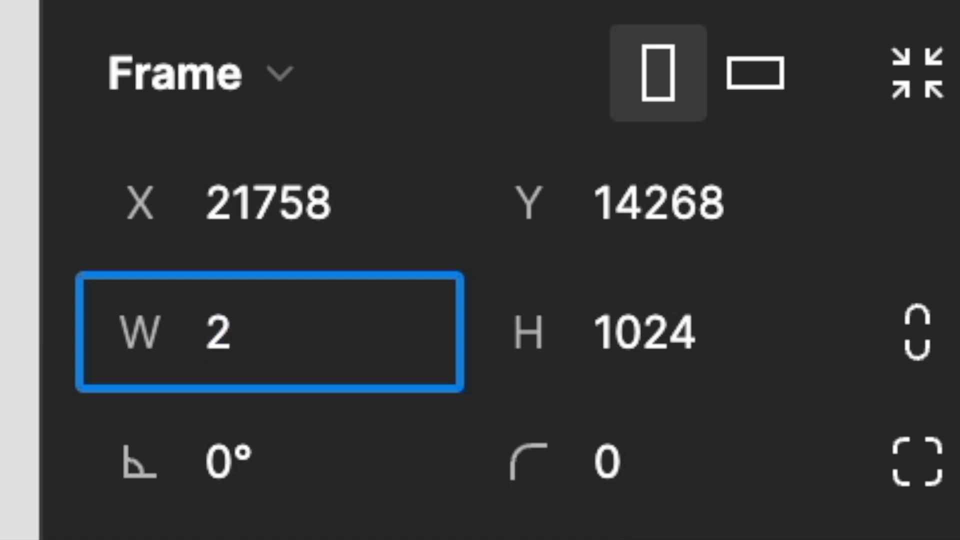
key("ctrl+z")
left_click(949, 335)
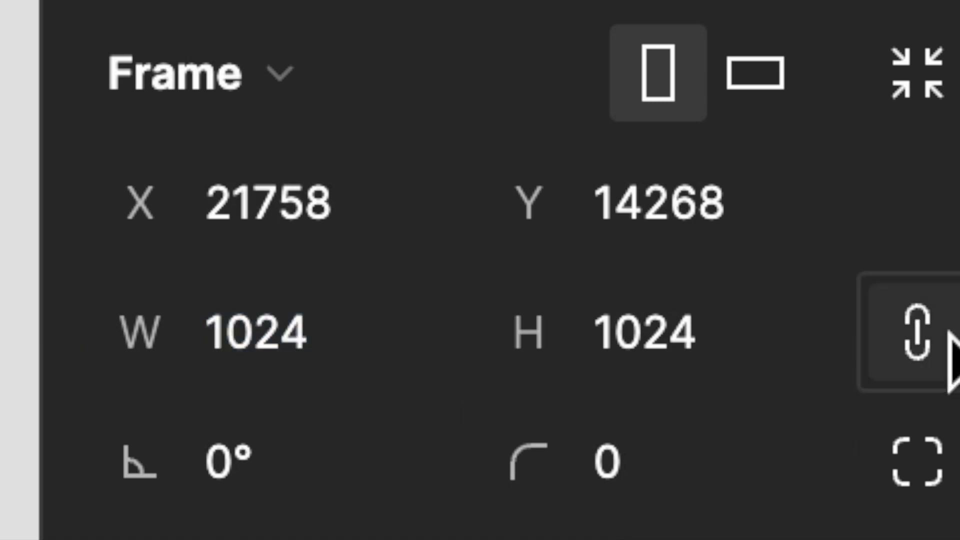
left_click(288, 341)
type("2")
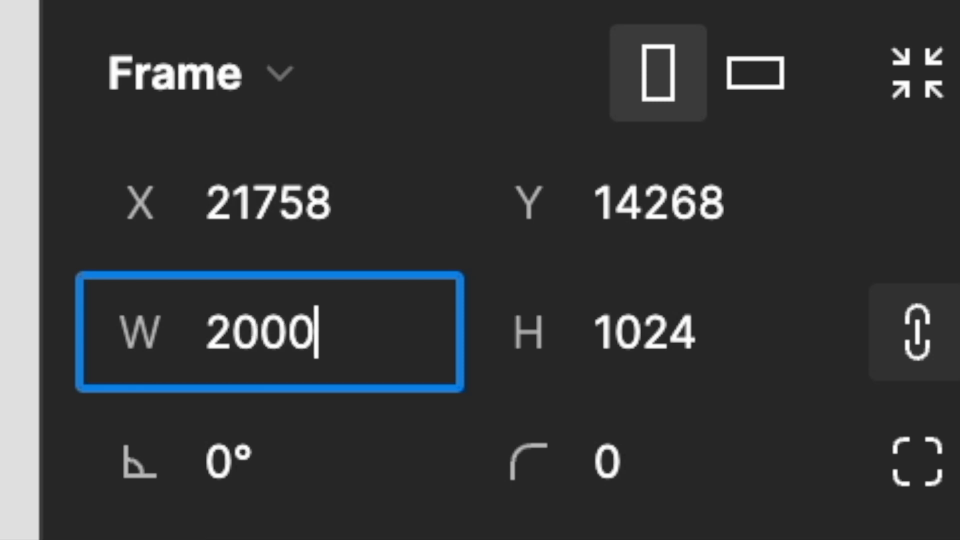
type("000")
key("Return")
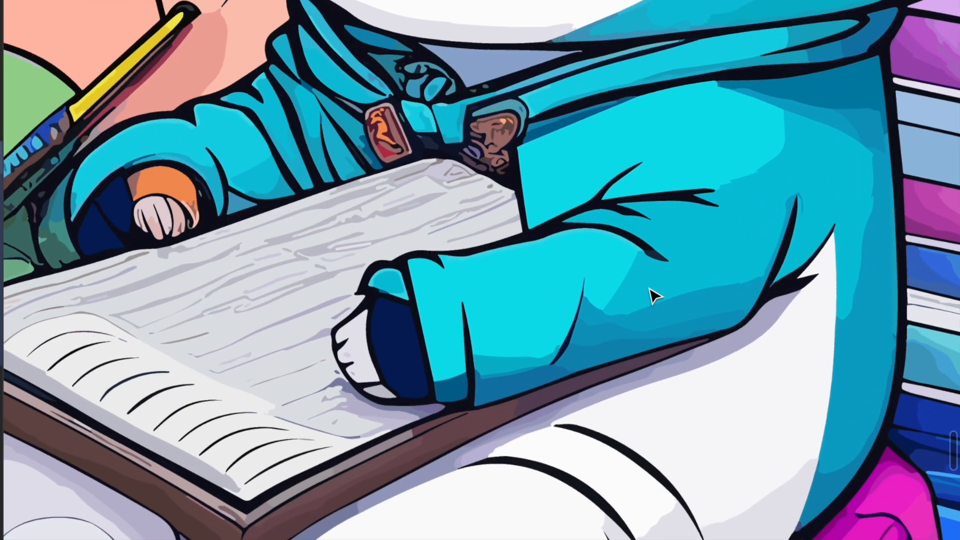
- Inspect the enlarged artwork for sharpness around the kitten's sleeves, drawing book and face, and as a whole
scroll(652, 296, "up", 2)
scroll(652, 296, "down", 8)
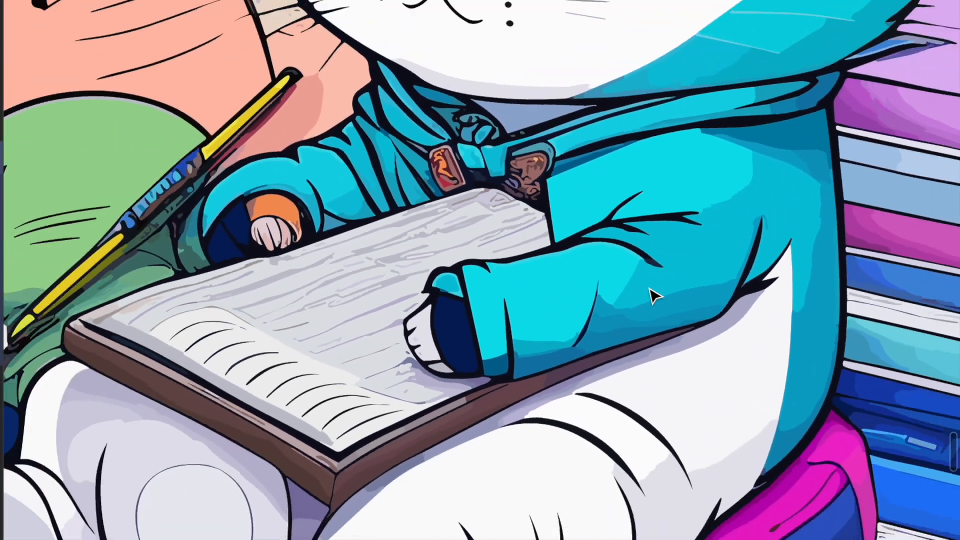
scroll(652, 296, "right", 2)
scroll(652, 296, "up", 2)
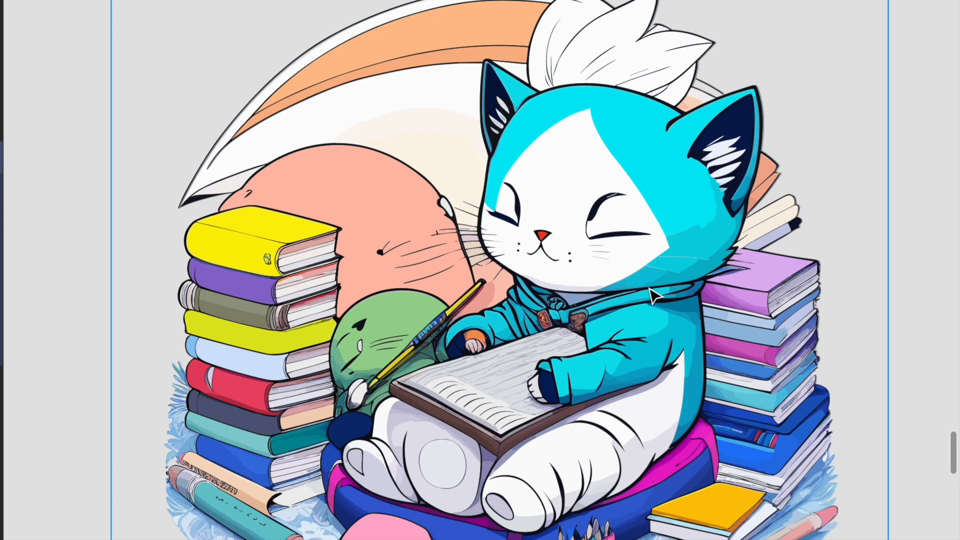
scroll(653, 296, "down", 1)
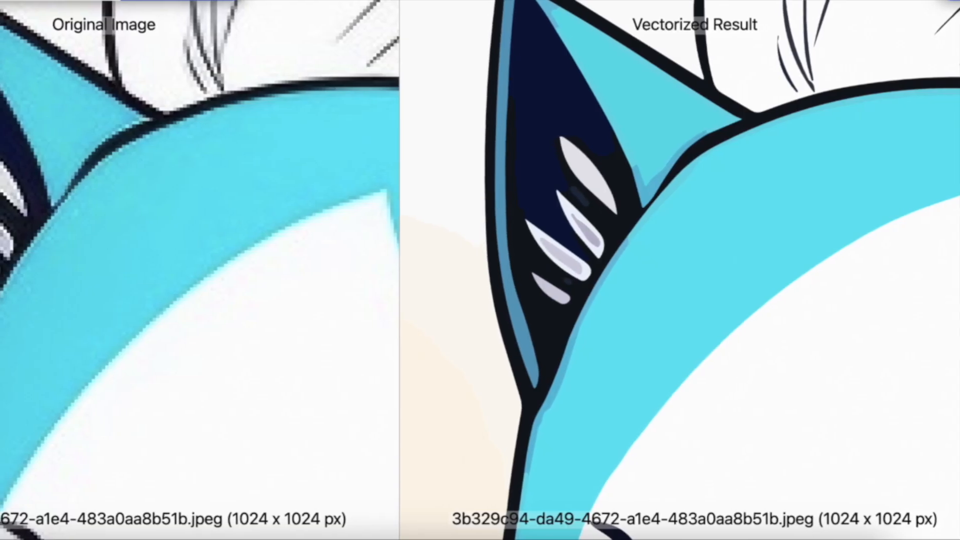